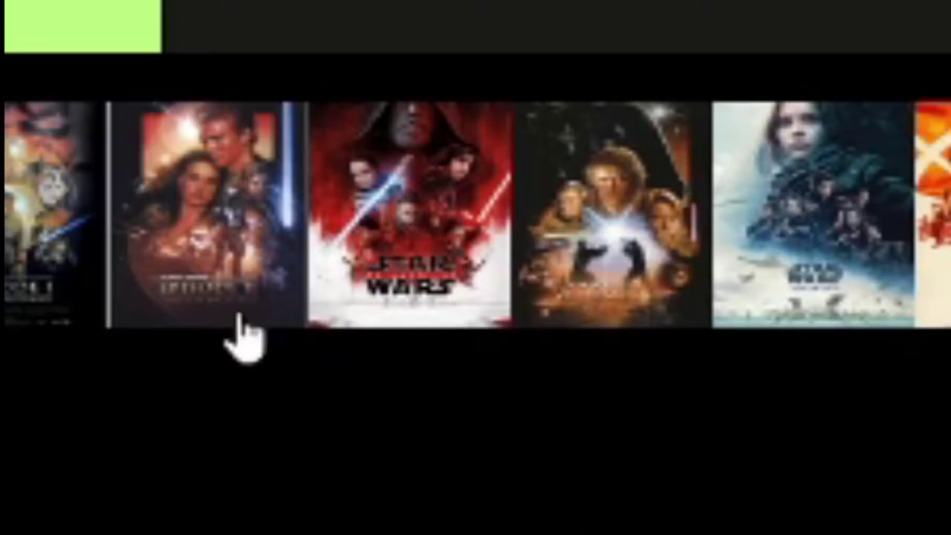
# Step: Reorder the unranked film posters, moving The Last Jedi between The Force Awakens and The Rise of Skywalker
pyautogui.moveTo(184, 399); pyautogui.dragTo(201, 391)
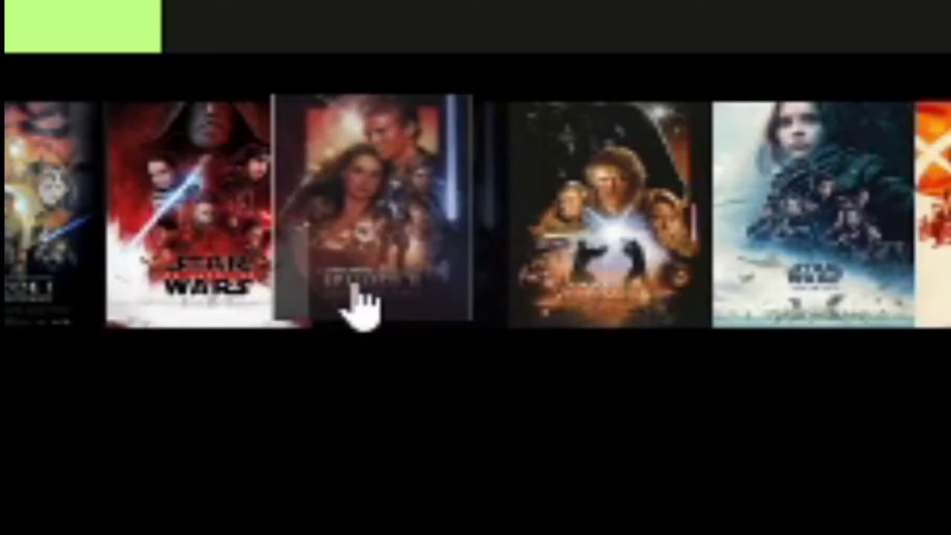
pyautogui.moveTo(312, 298); pyautogui.dragTo(304, 298)
pyautogui.moveTo(208, 209); pyautogui.dragTo(539, 381)
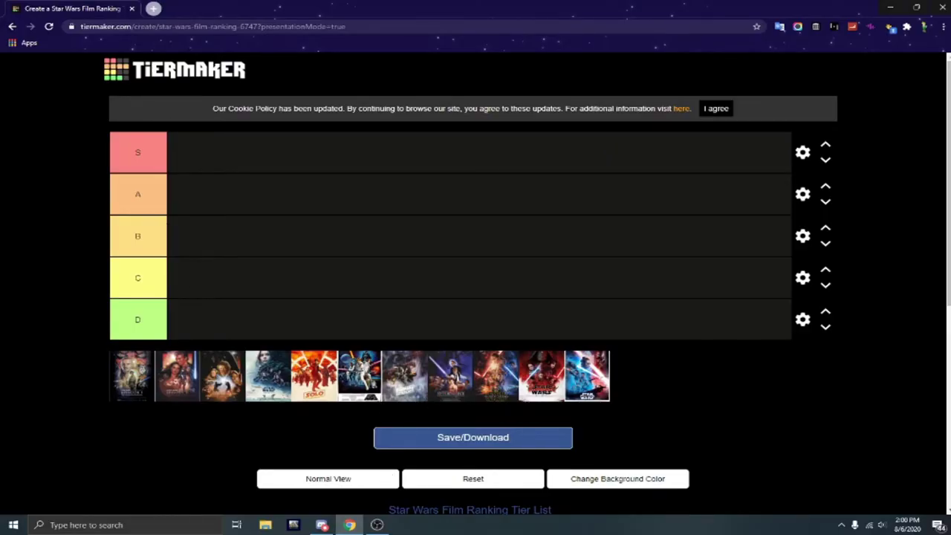
# Step: Switch to Discord and start a voice call with the contact in the open direct-message conversation
pyautogui.click(322, 525)
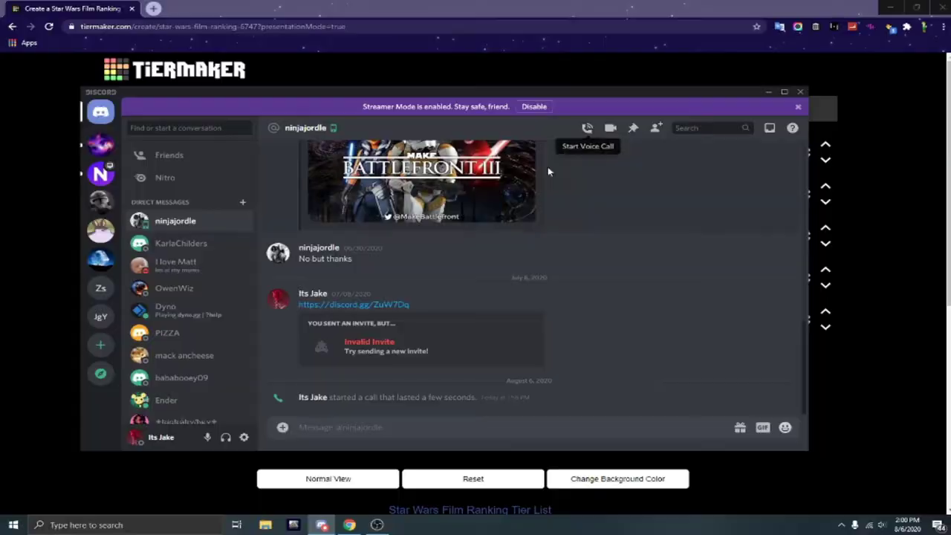
pyautogui.click(587, 128)
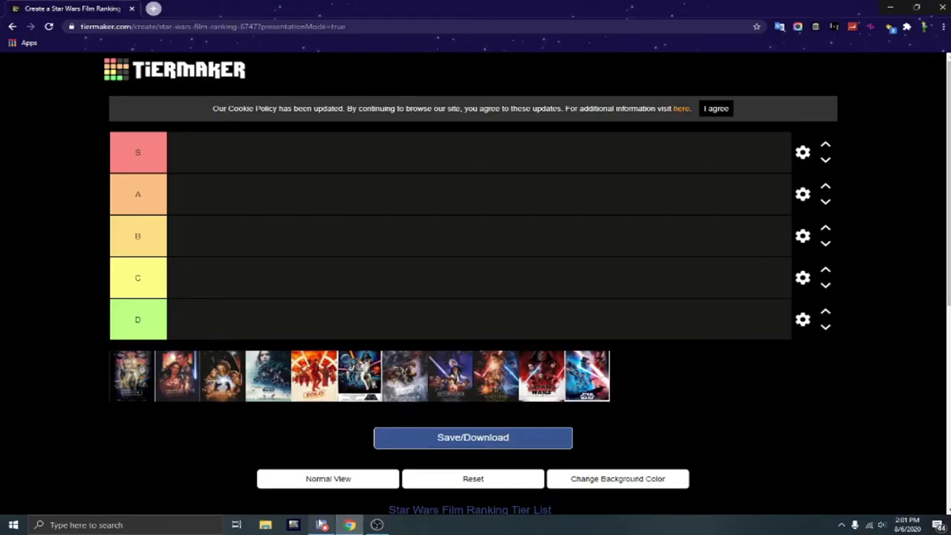
pyautogui.click(322, 524)
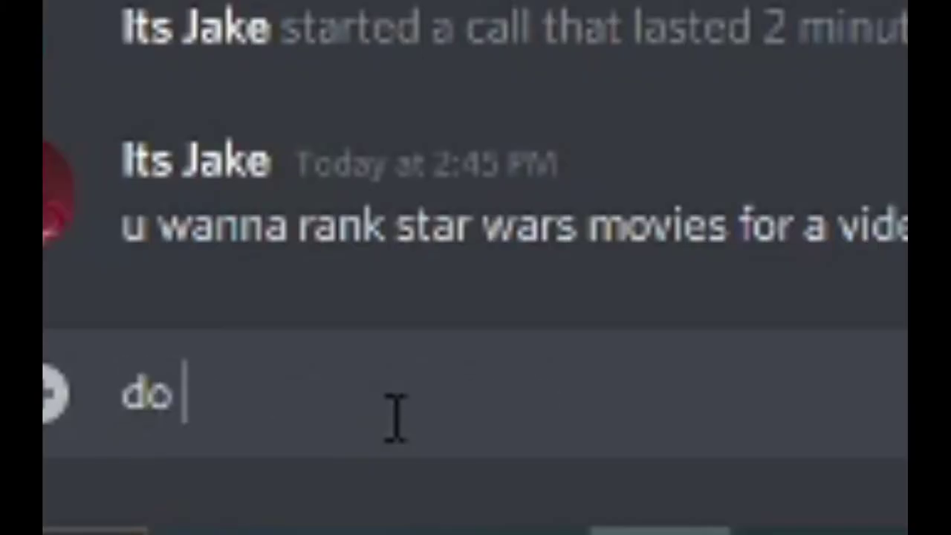
# Step: Send the contact the message "do u wanna rank some star wars movies for a video"
pyautogui.write('u wanna ')
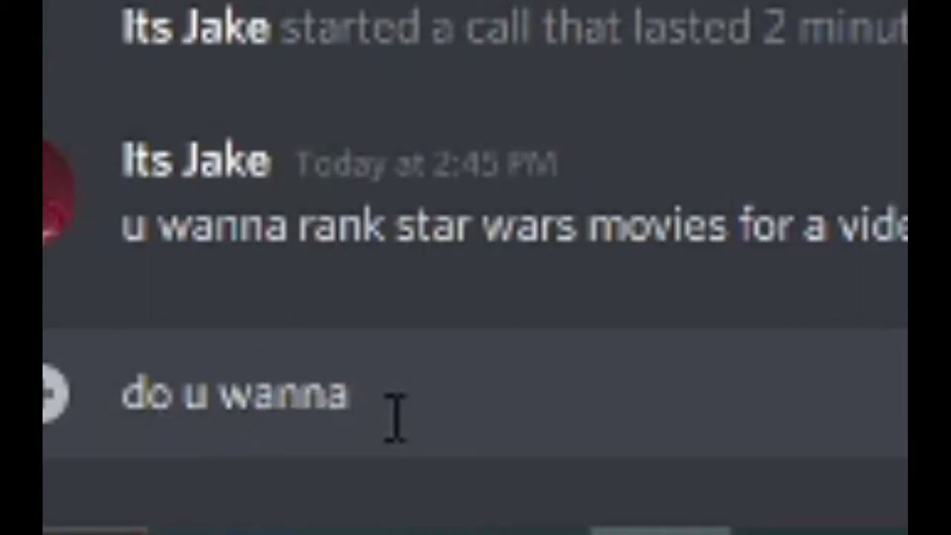
pyautogui.write('eank')
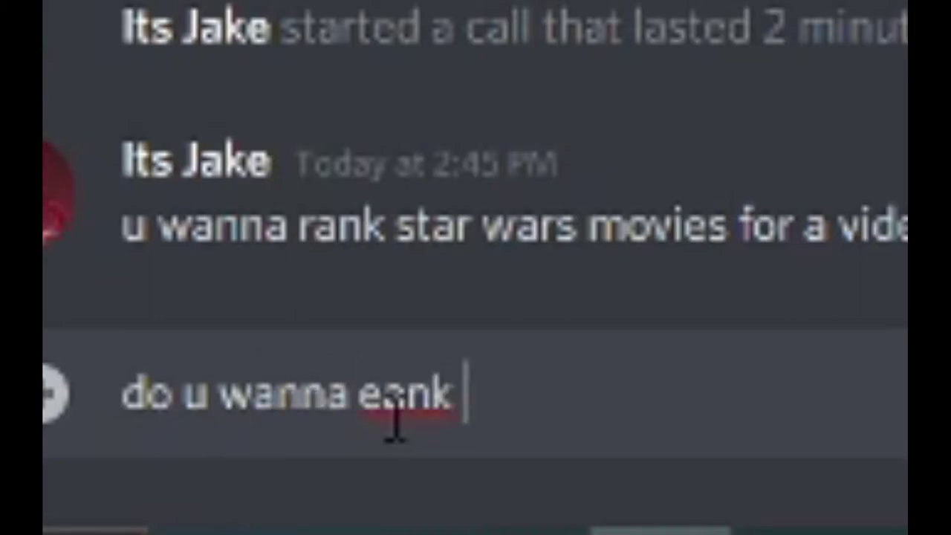
pyautogui.press('BackSpace')
pyautogui.press('BackSpace')
pyautogui.press('BackSpace')
pyautogui.press('BackSpace')
pyautogui.press('BackSpace')
pyautogui.write('rank')
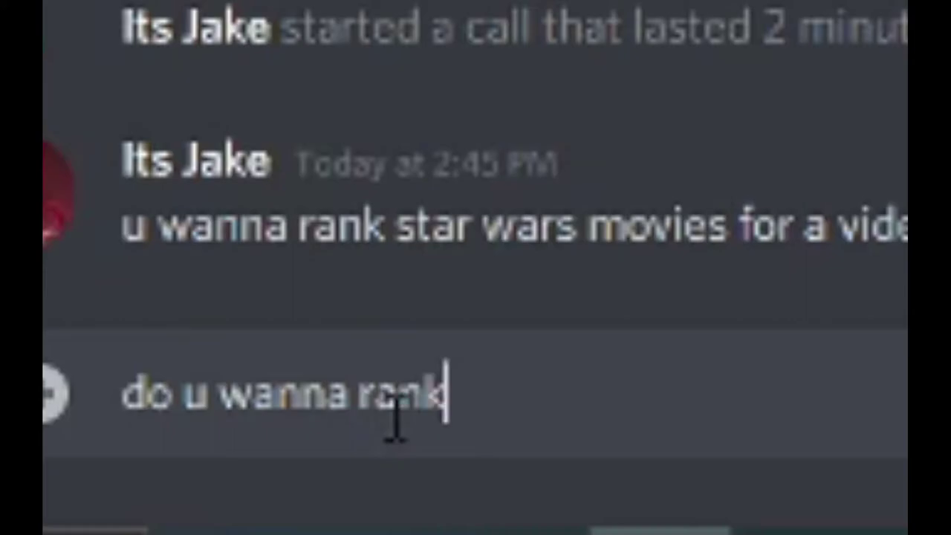
pyautogui.write(' some star wa')
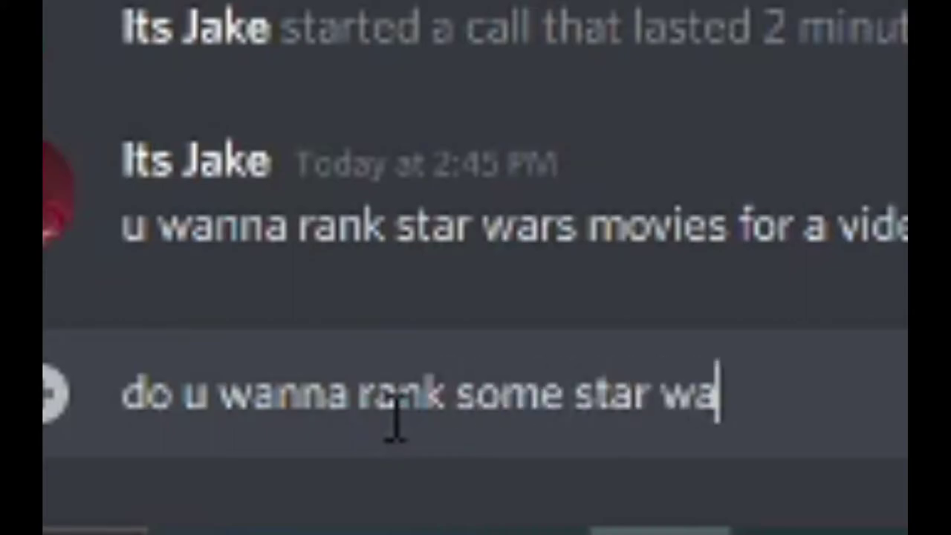
pyautogui.write('rs movies')
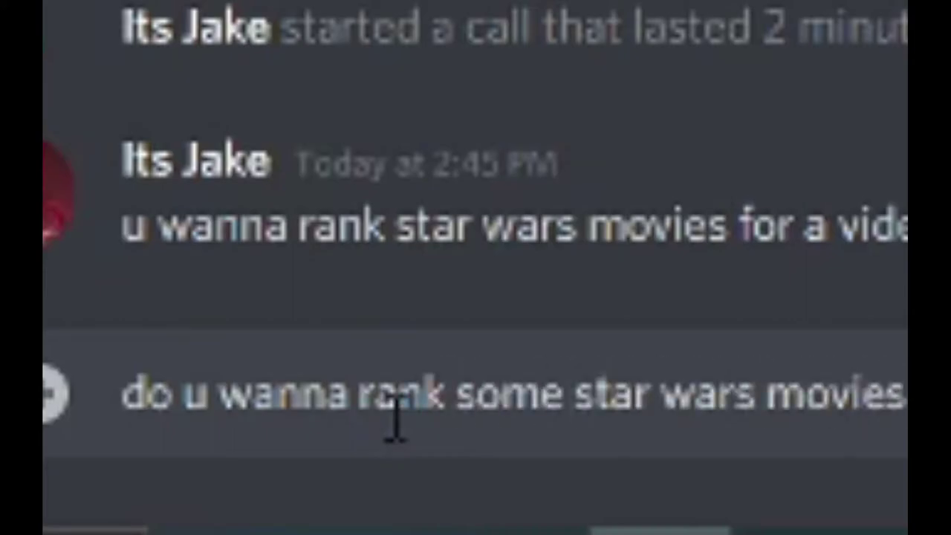
pyautogui.write(' for a video')
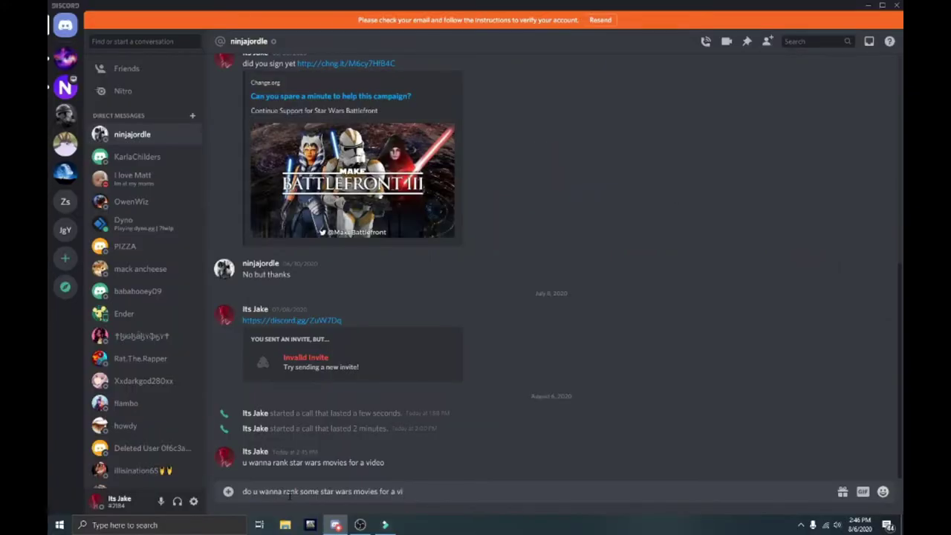
pyautogui.press('Return')
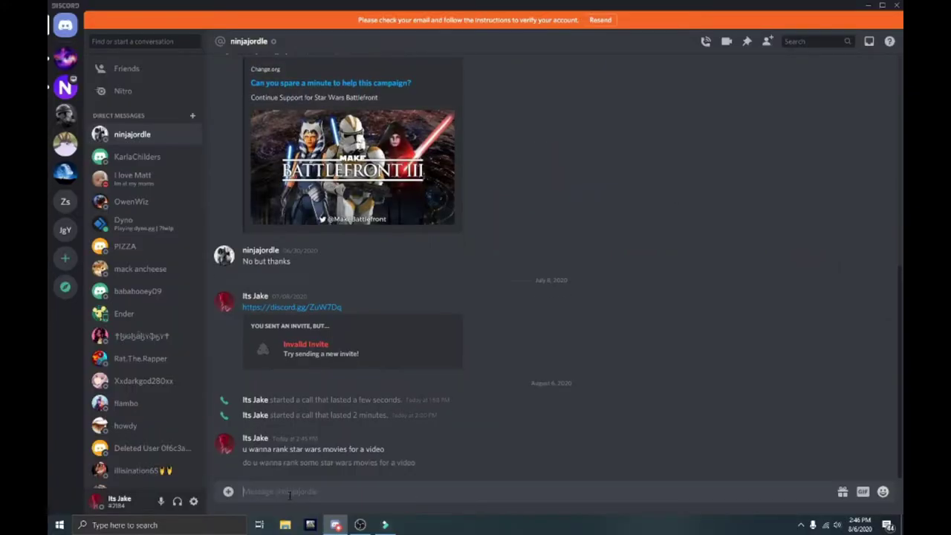
# Step: Copy the two sent Star Wars invitation messages and paste them three times into a new message
pyautogui.moveTo(418, 463); pyautogui.dragTo(365, 488)
pyautogui.click(242, 452)
pyautogui.click(355, 488)
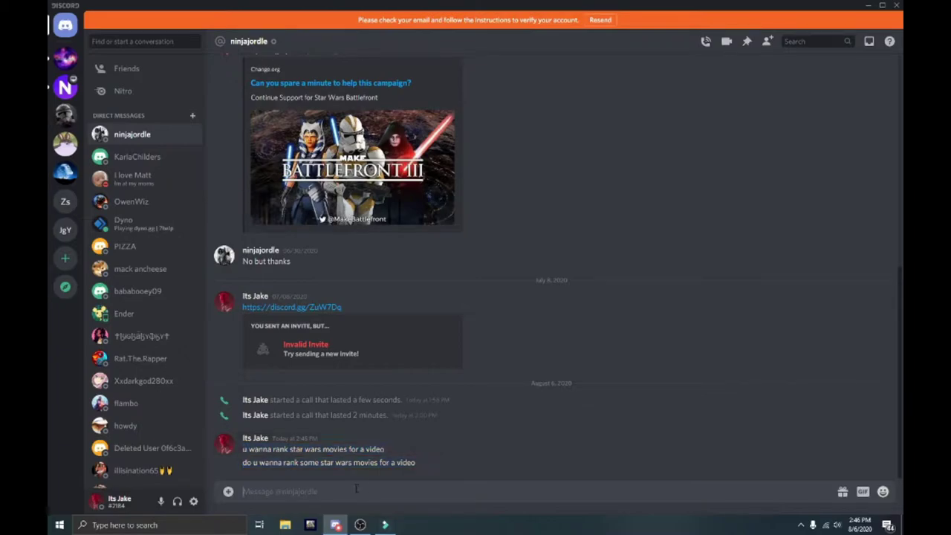
pyautogui.hotkey('ctrl', 'v')
pyautogui.hotkey('ctrl', 'v')
pyautogui.hotkey('ctrl', 'v')
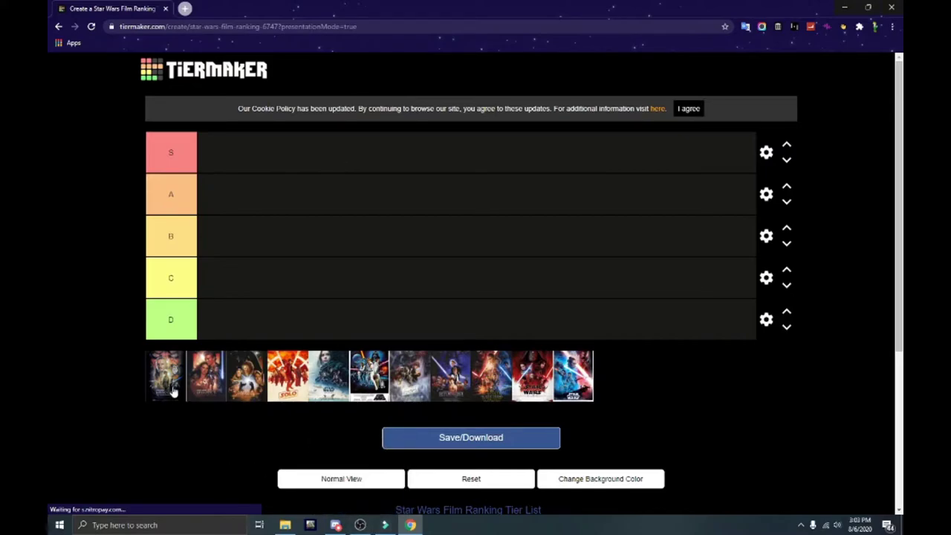
# Step: Place the Episode I: The Phantom Menace poster in the D tier of the TierMaker list
pyautogui.moveTo(173, 391); pyautogui.dragTo(228, 333)
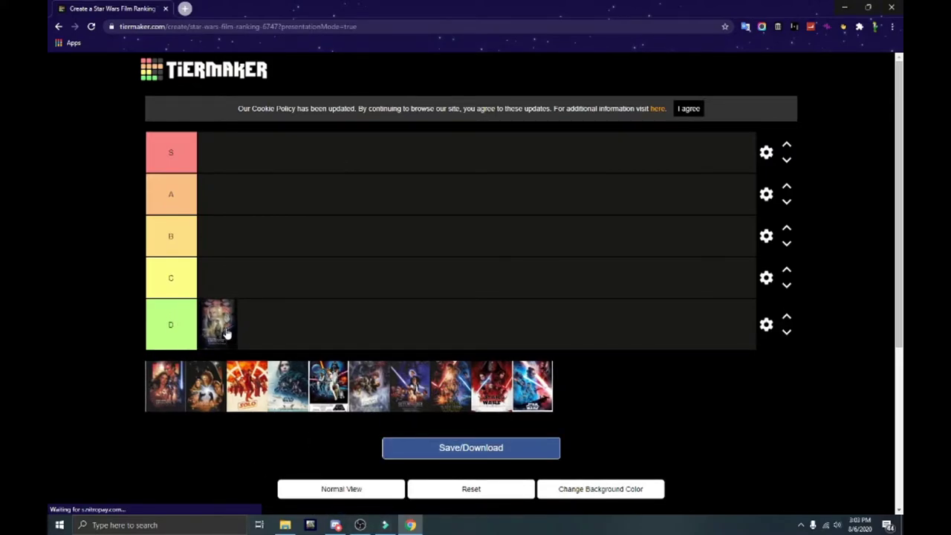
pyautogui.rightClick(260, 275)
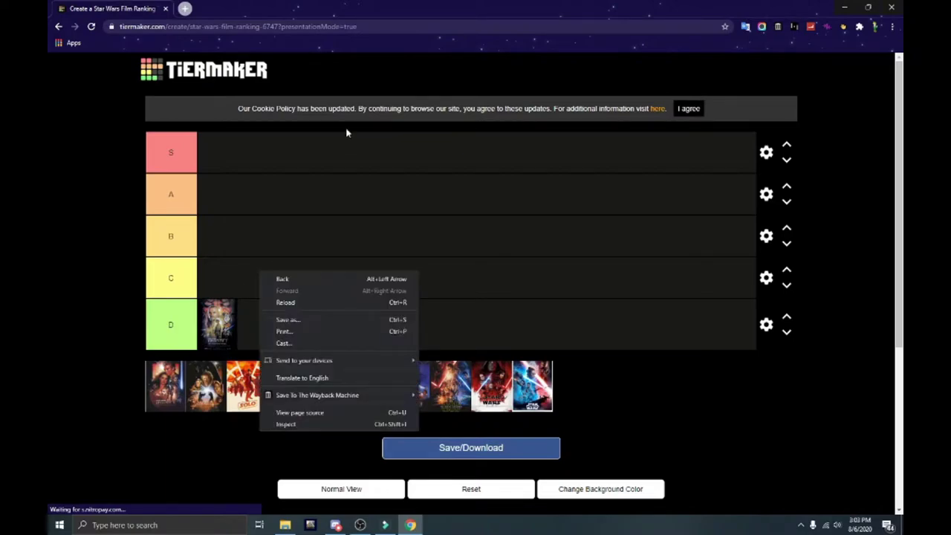
pyautogui.click(658, 375)
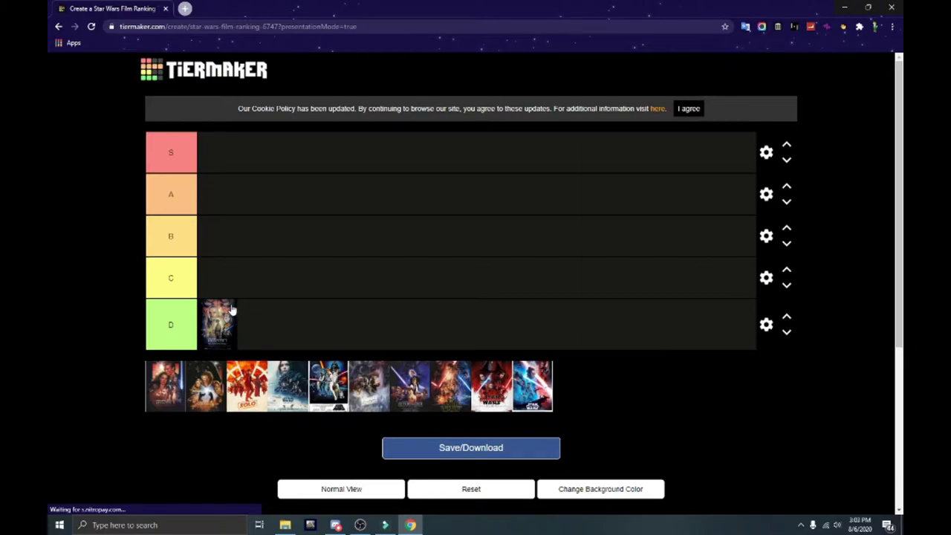
pyautogui.moveTo(232, 311)
pyautogui.mouseDown()
pyautogui.moveTo(241, 306)
pyautogui.moveTo(231, 324)
pyautogui.moveTo(257, 317)
pyautogui.moveTo(223, 319)
pyautogui.mouseUp()
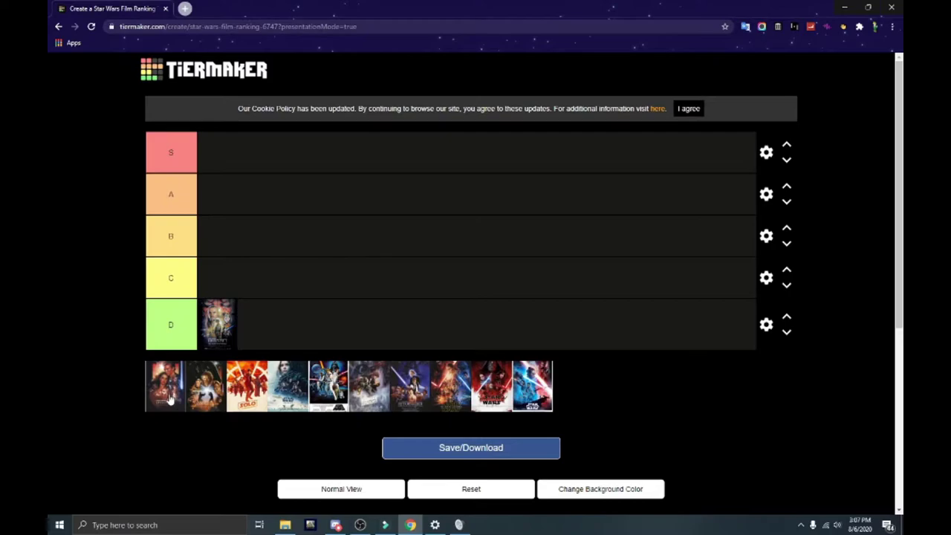
# Step: Place Episode II: Attack of the Clones in the C tier and Episode III: Revenge of the Sith in the S tier
pyautogui.moveTo(170, 400)
pyautogui.mouseDown()
pyautogui.moveTo(195, 360)
pyautogui.moveTo(171, 416)
pyautogui.mouseUp()
pyautogui.moveTo(159, 400); pyautogui.dragTo(222, 286)
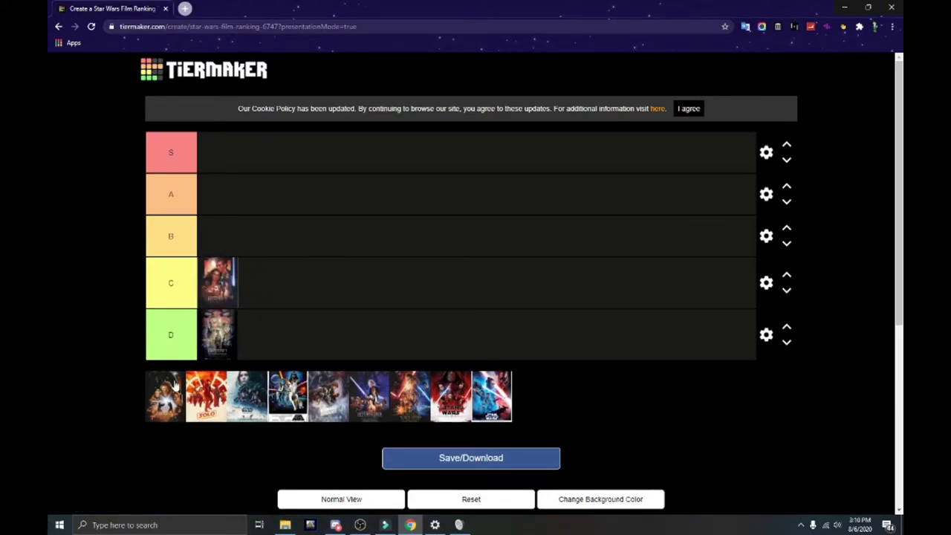
pyautogui.moveTo(172, 385); pyautogui.dragTo(229, 132)
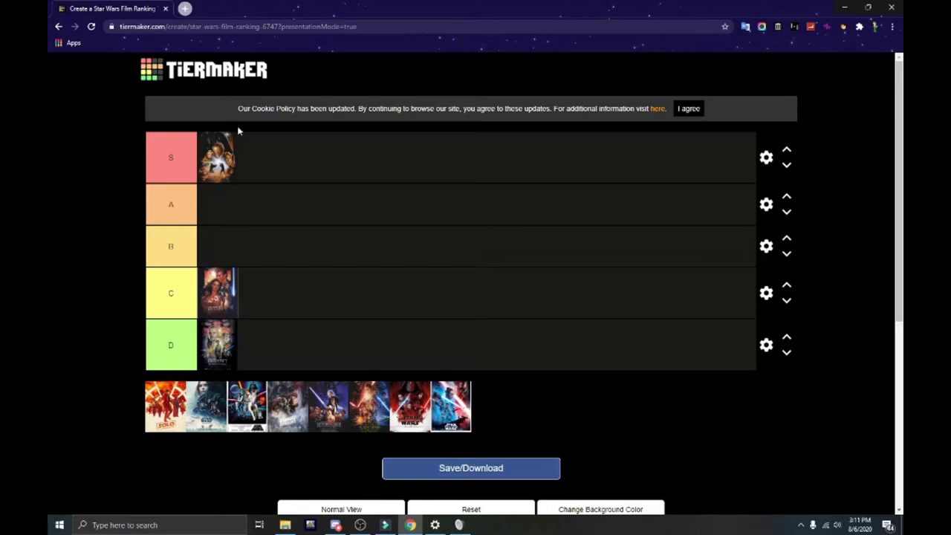
pyautogui.moveTo(221, 172); pyautogui.dragTo(230, 168)
# Step: Place Solo in the A tier and Rogue One in the C tier ahead of Attack of the Clones
pyautogui.moveTo(169, 422); pyautogui.dragTo(227, 203)
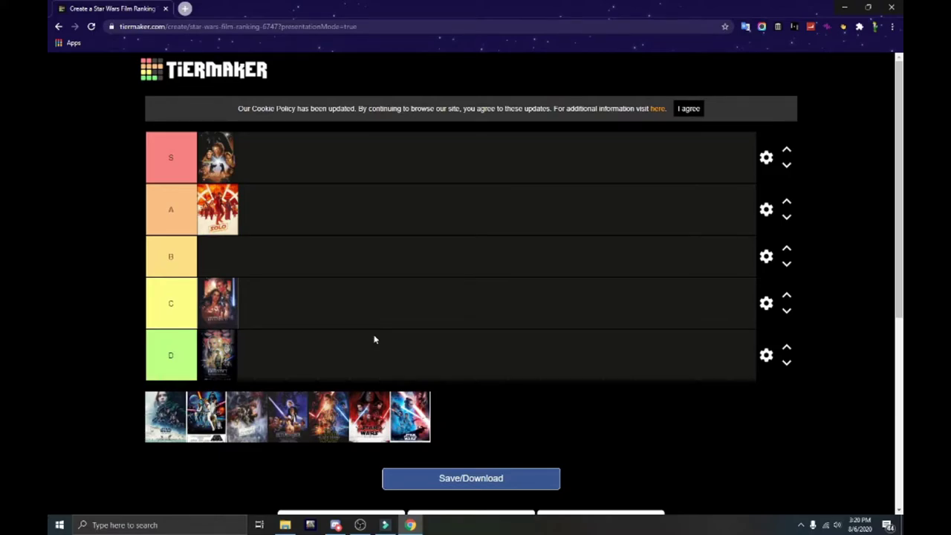
pyautogui.moveTo(165, 413); pyautogui.dragTo(232, 300)
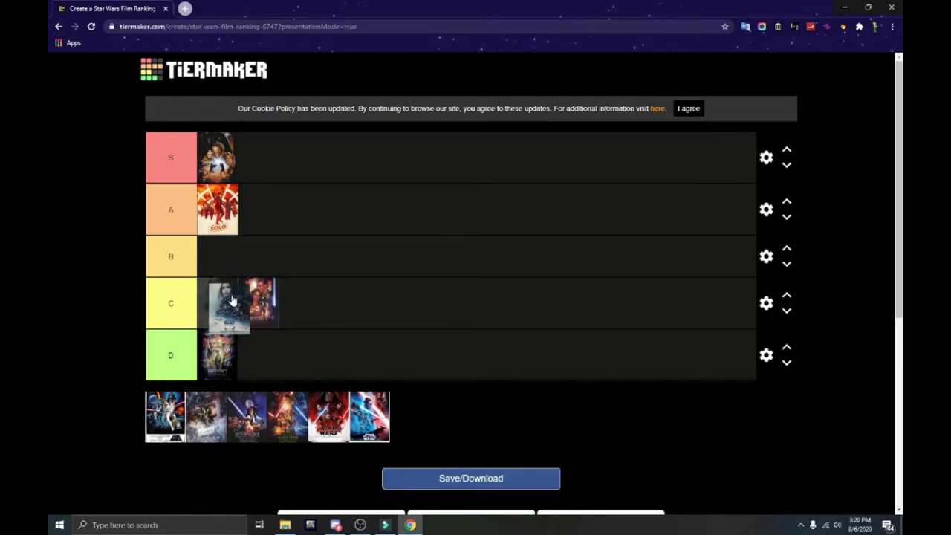
pyautogui.moveTo(232, 300)
pyautogui.mouseDown()
pyautogui.moveTo(216, 256)
pyautogui.moveTo(219, 312)
pyautogui.moveTo(225, 290)
pyautogui.mouseUp()
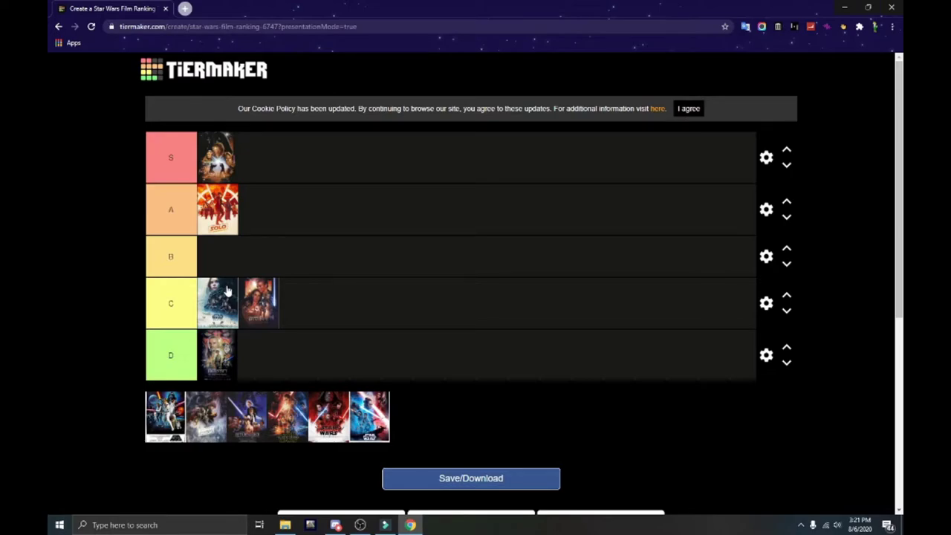
# Step: Place the A New Hope poster in the S tier after Revenge of the Sith, trying it in the B tier as well
pyautogui.moveTo(165, 416); pyautogui.dragTo(347, 229)
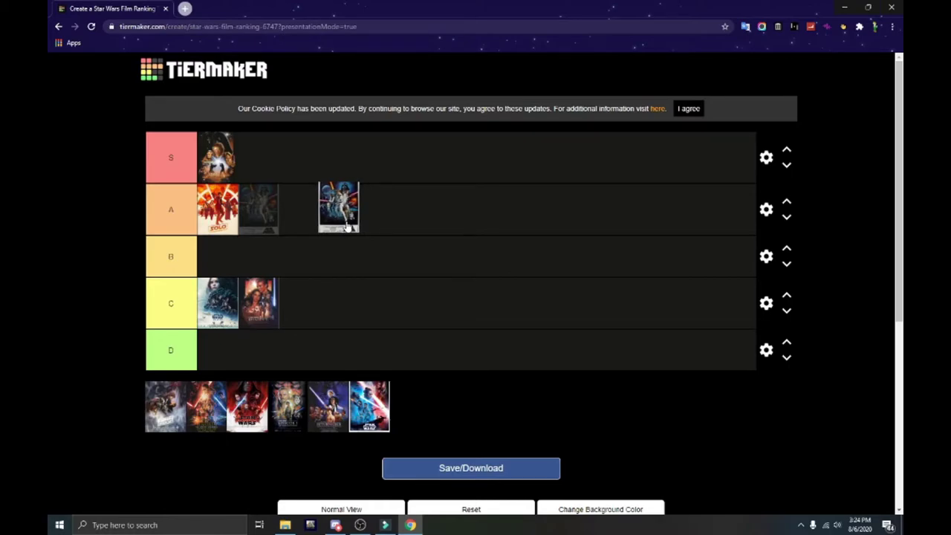
pyautogui.moveTo(346, 227); pyautogui.dragTo(289, 173)
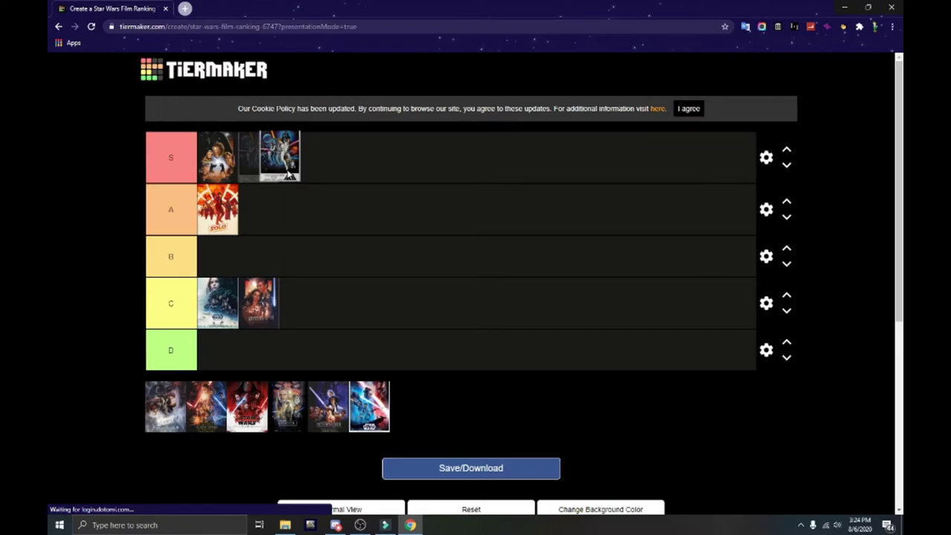
pyautogui.moveTo(288, 173)
pyautogui.mouseDown()
pyautogui.moveTo(200, 170)
pyautogui.moveTo(283, 171)
pyautogui.moveTo(271, 171)
pyautogui.mouseUp()
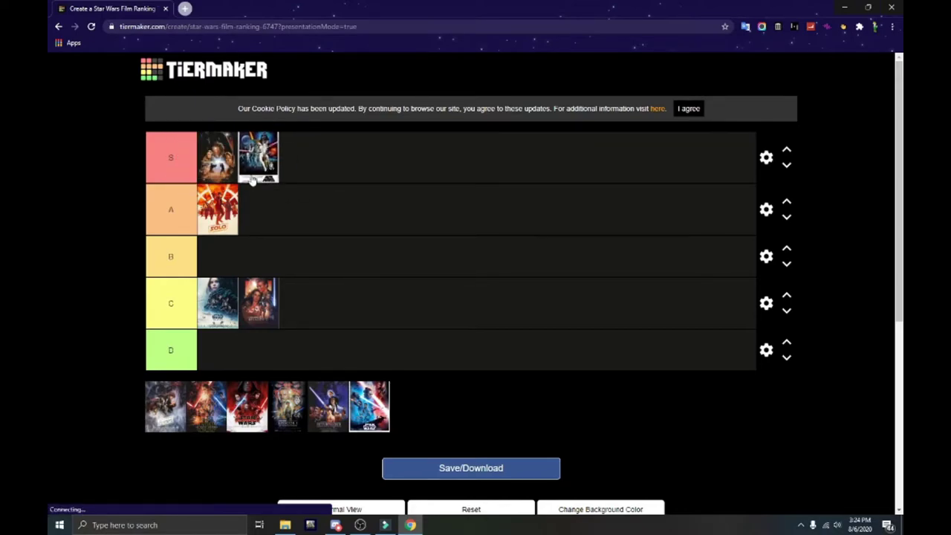
pyautogui.moveTo(226, 171)
pyautogui.mouseDown()
pyautogui.moveTo(262, 173)
pyautogui.moveTo(216, 159)
pyautogui.mouseUp()
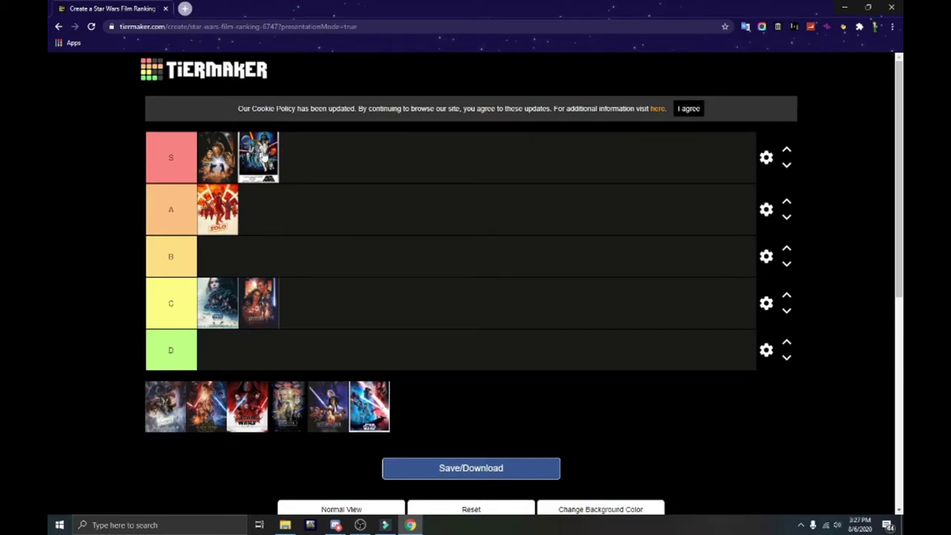
pyautogui.moveTo(262, 154); pyautogui.dragTo(297, 259)
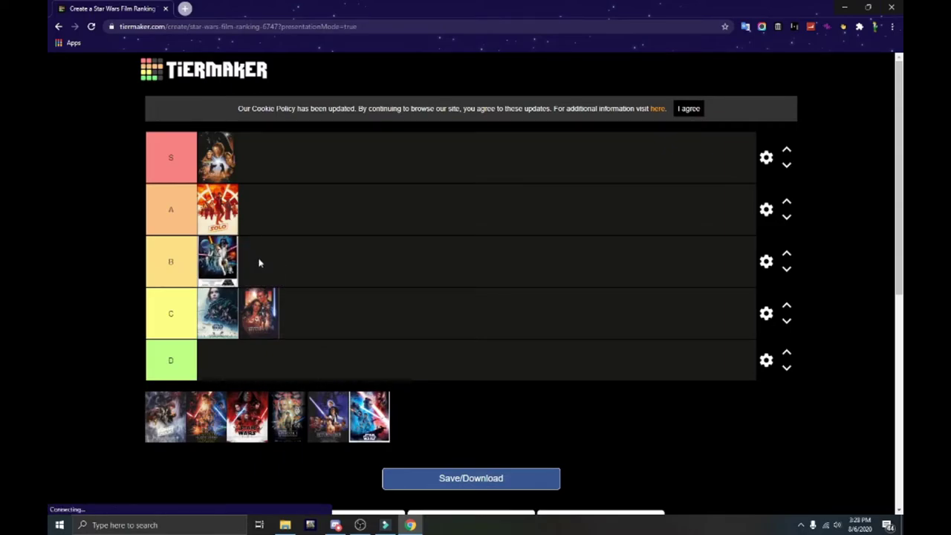
pyautogui.moveTo(238, 263); pyautogui.dragTo(315, 136)
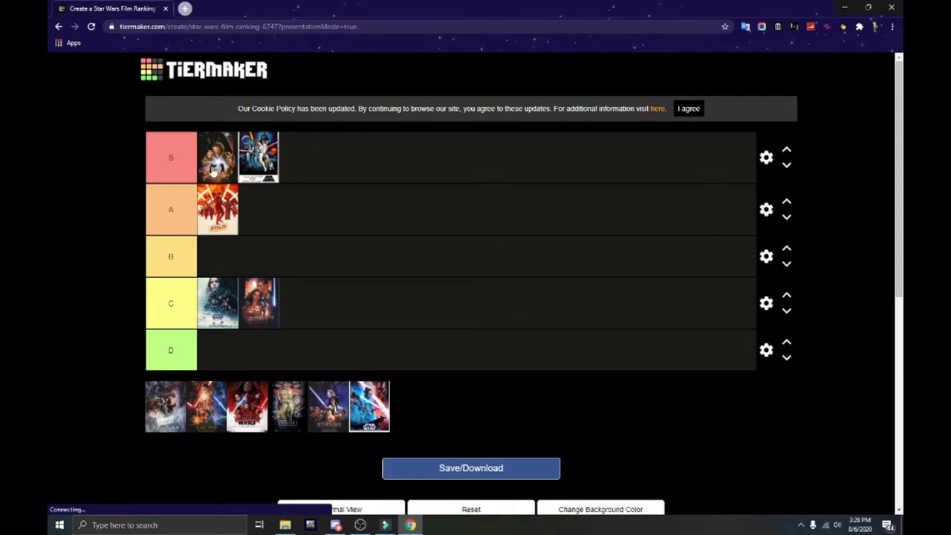
# Step: Move The Phantom Menace poster from the unranked row back into the D tier
pyautogui.scroll(-2, 262, 151)
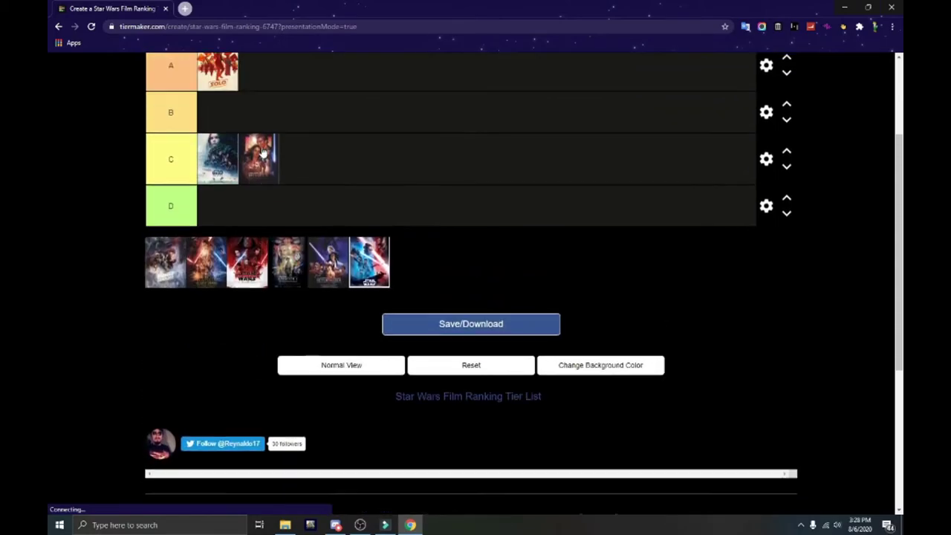
pyautogui.scroll(2, 261, 151)
pyautogui.moveTo(265, 150); pyautogui.dragTo(260, 346)
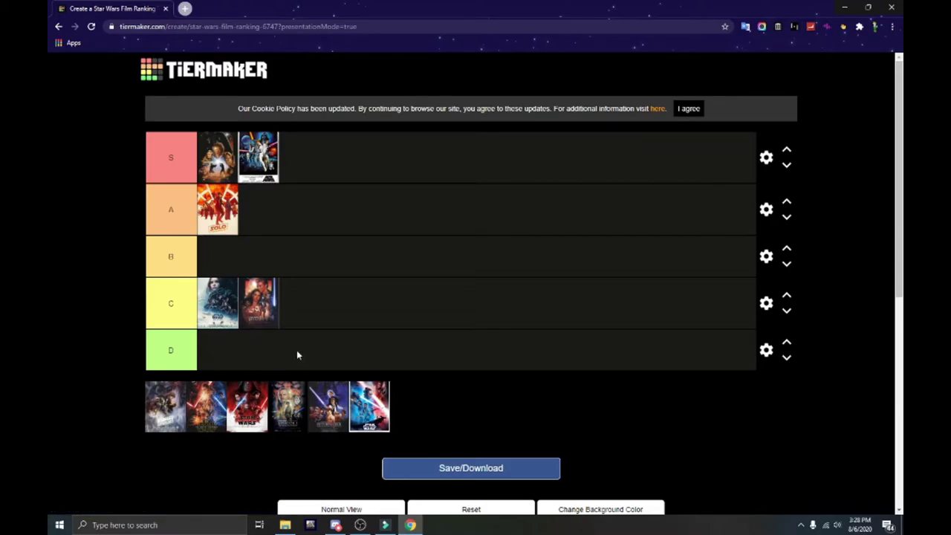
pyautogui.moveTo(287, 405); pyautogui.dragTo(308, 384)
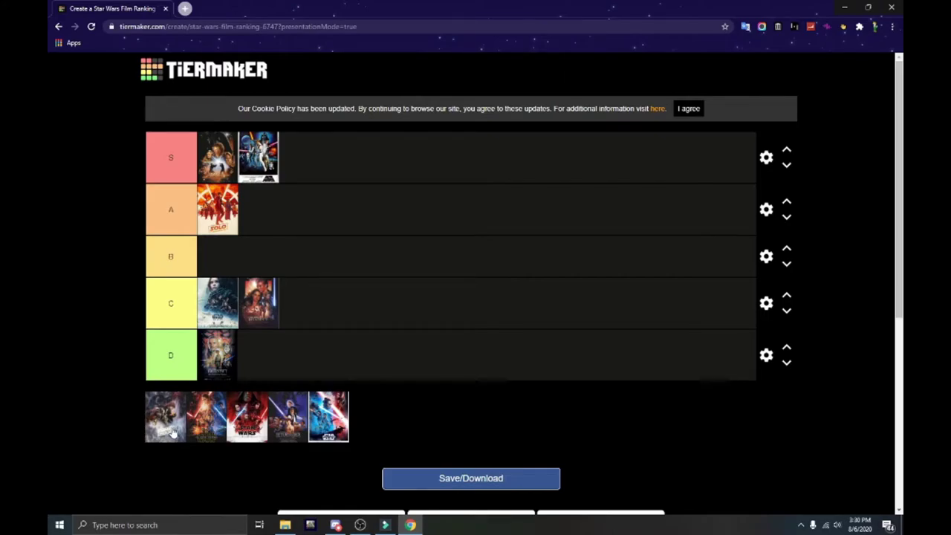
# Step: Place The Empire Strikes Back in the S tier directly after A New Hope
pyautogui.moveTo(173, 431); pyautogui.dragTo(261, 166)
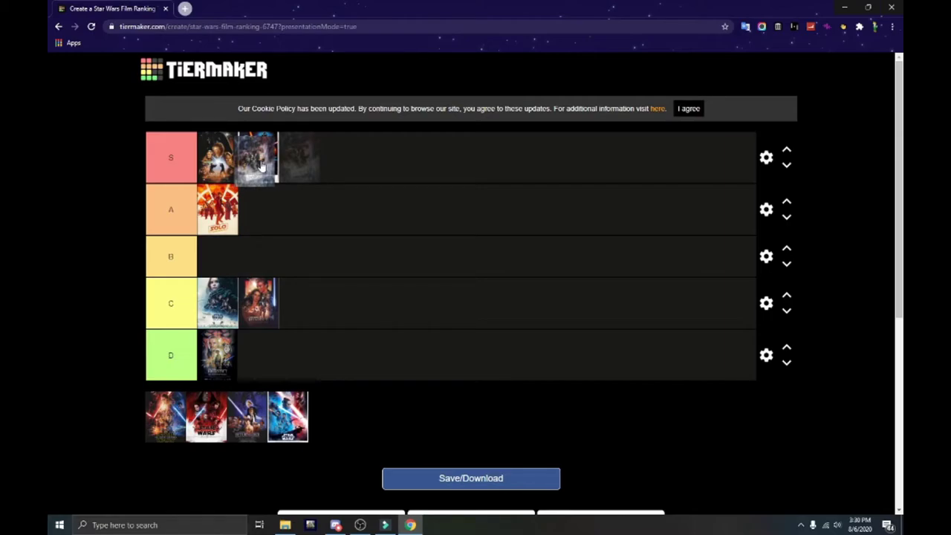
pyautogui.moveTo(260, 164); pyautogui.dragTo(371, 168)
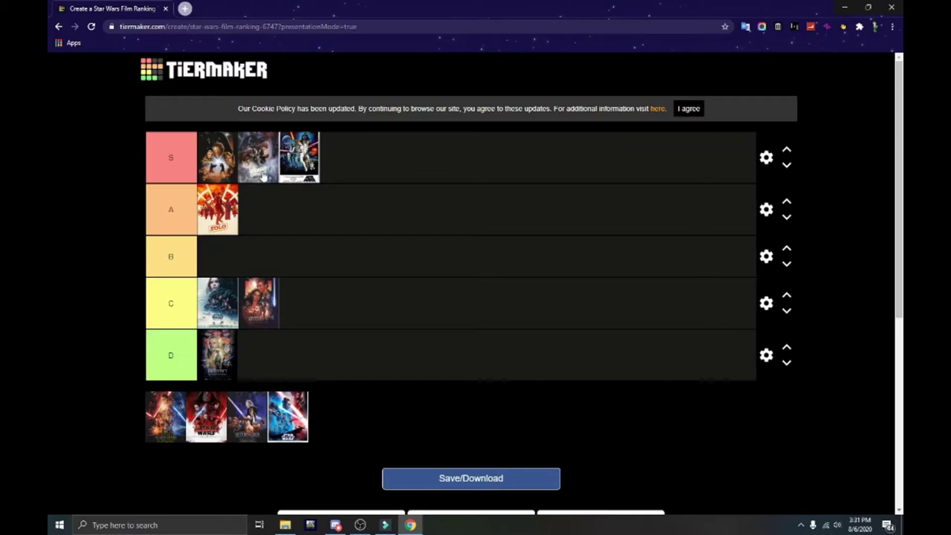
pyautogui.moveTo(261, 174); pyautogui.dragTo(296, 160)
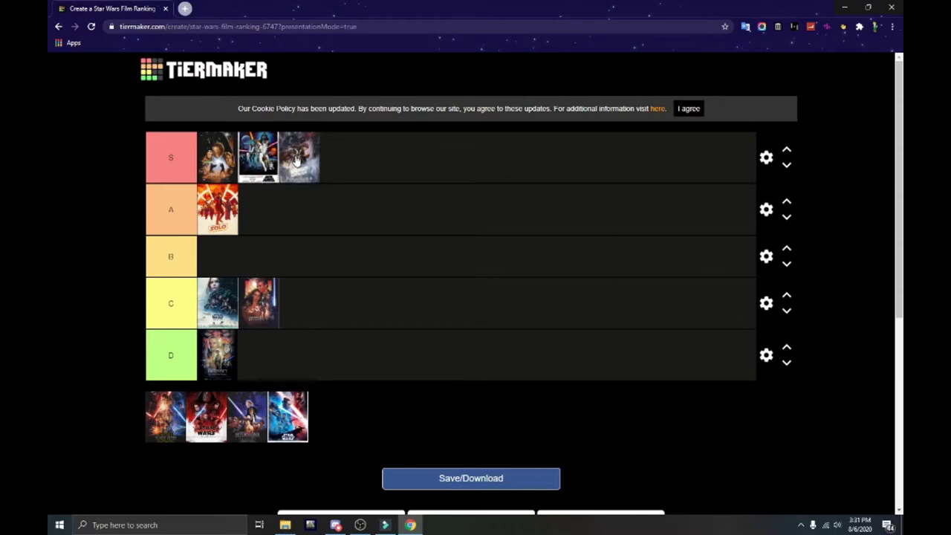
# Step: Reorder the S tier so The Empire Strikes Back sits between Revenge of the Sith and A New Hope
pyautogui.moveTo(260, 160); pyautogui.dragTo(296, 157)
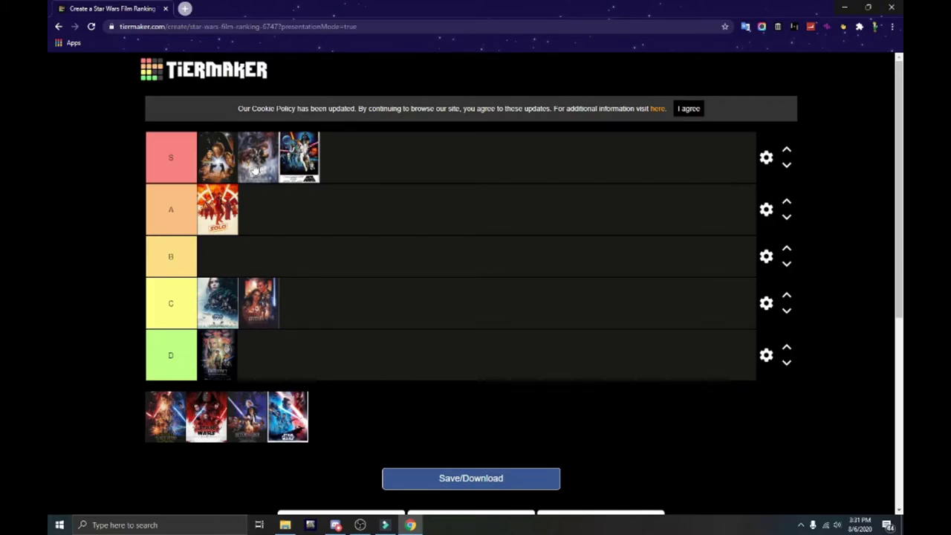
pyautogui.moveTo(254, 170); pyautogui.dragTo(223, 162)
# Step: Place the Return of the Jedi poster in the B tier, trying it in the A tier as well
pyautogui.moveTo(247, 416); pyautogui.dragTo(175, 408)
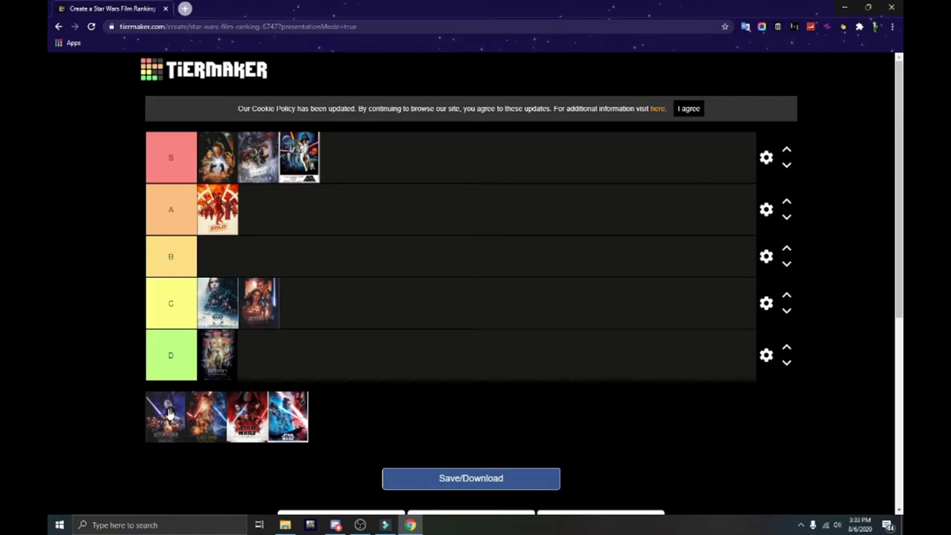
pyautogui.moveTo(169, 413); pyautogui.dragTo(365, 256)
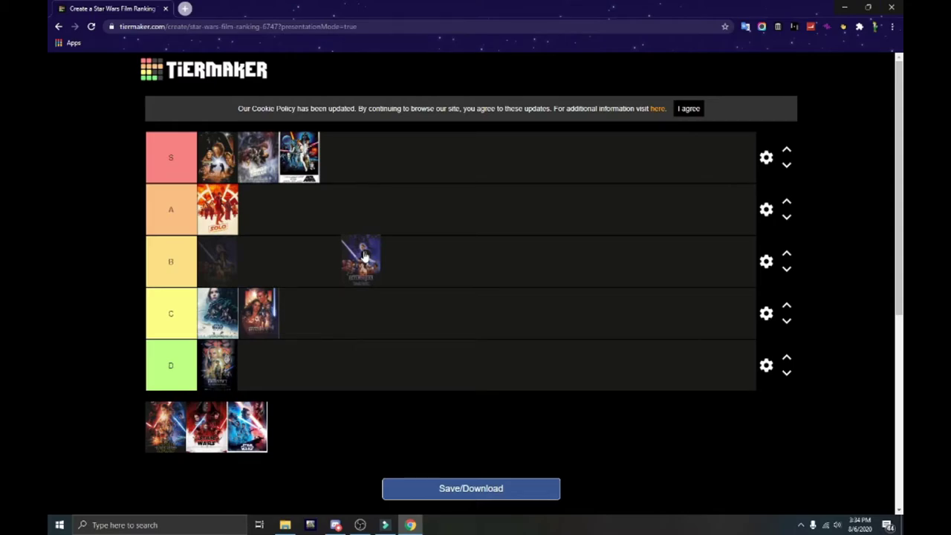
pyautogui.moveTo(364, 256); pyautogui.dragTo(232, 252)
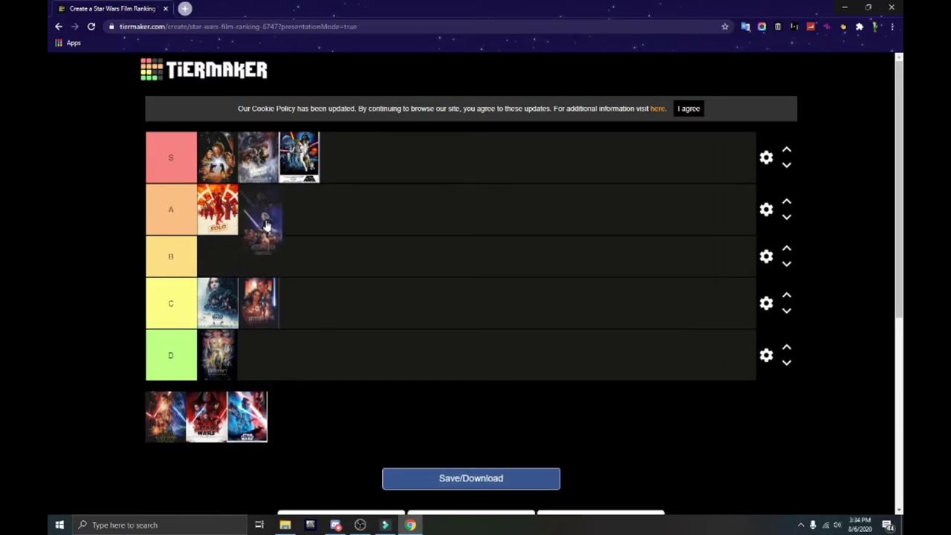
pyautogui.moveTo(266, 225); pyautogui.dragTo(241, 259)
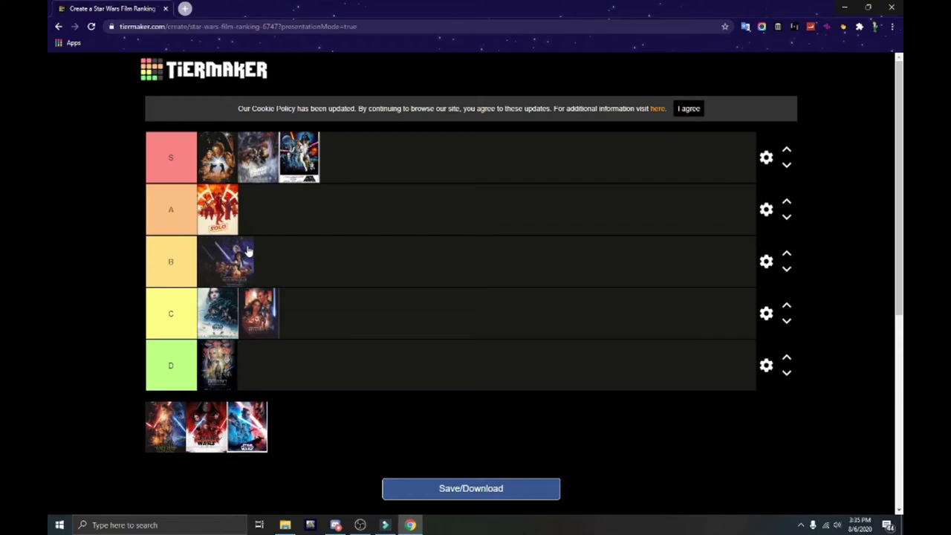
pyautogui.moveTo(232, 252)
pyautogui.mouseDown()
pyautogui.moveTo(206, 251)
pyautogui.moveTo(214, 251)
pyautogui.mouseUp()
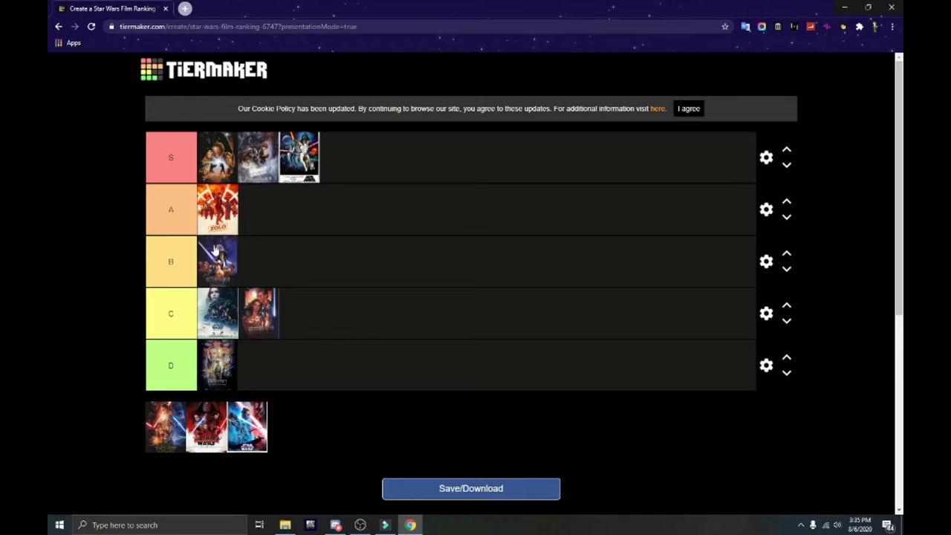
pyautogui.moveTo(213, 276)
pyautogui.mouseDown()
pyautogui.moveTo(253, 264)
pyautogui.moveTo(222, 269)
pyautogui.mouseUp()
pyautogui.moveTo(240, 260); pyautogui.dragTo(244, 258)
# Step: Place The Force Awakens in the A tier after Solo, trying it in the S tier as well
pyautogui.moveTo(158, 426); pyautogui.dragTo(206, 200)
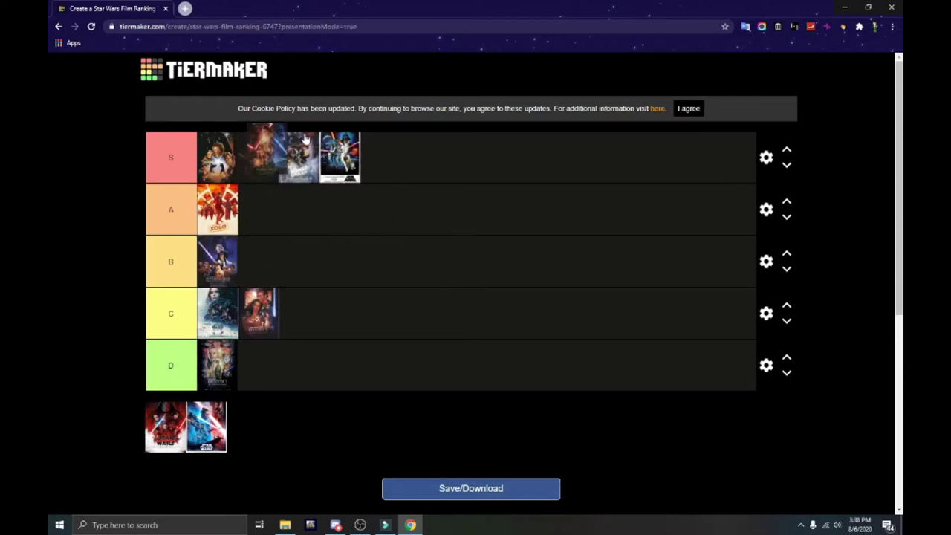
pyautogui.moveTo(340, 145); pyautogui.dragTo(364, 201)
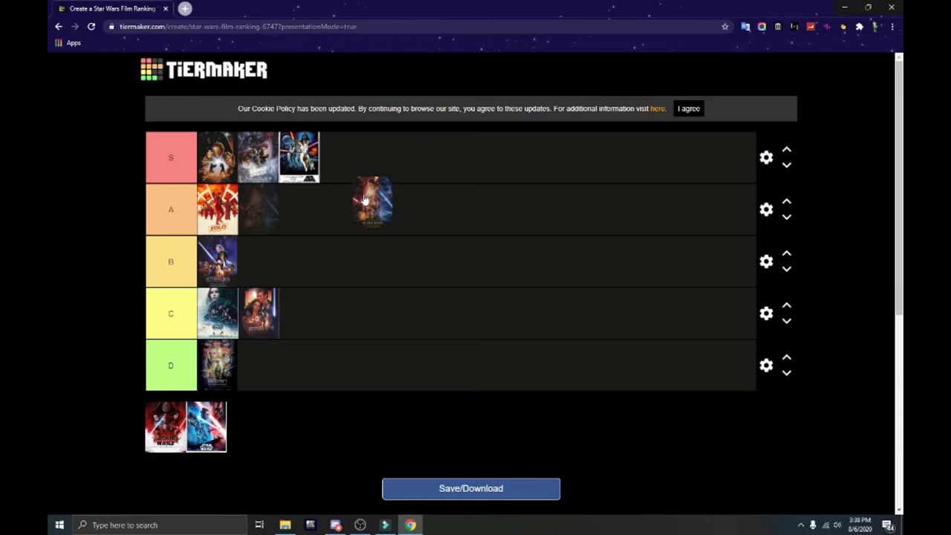
pyautogui.moveTo(364, 199); pyautogui.dragTo(273, 212)
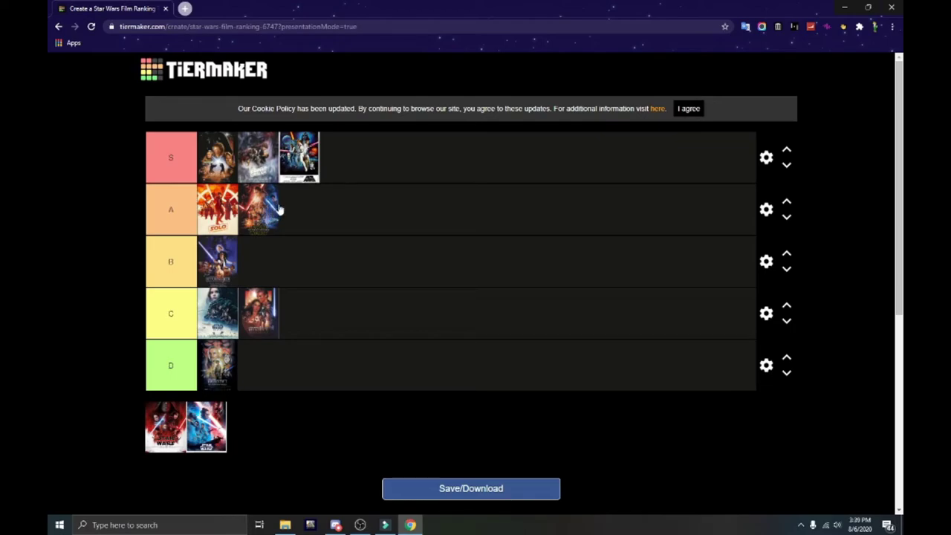
pyautogui.moveTo(264, 214); pyautogui.dragTo(284, 209)
# Step: Place The Last Jedi in the B tier after Return of the Jedi, trying it in the A and S tiers as well
pyautogui.moveTo(232, 431); pyautogui.dragTo(350, 228)
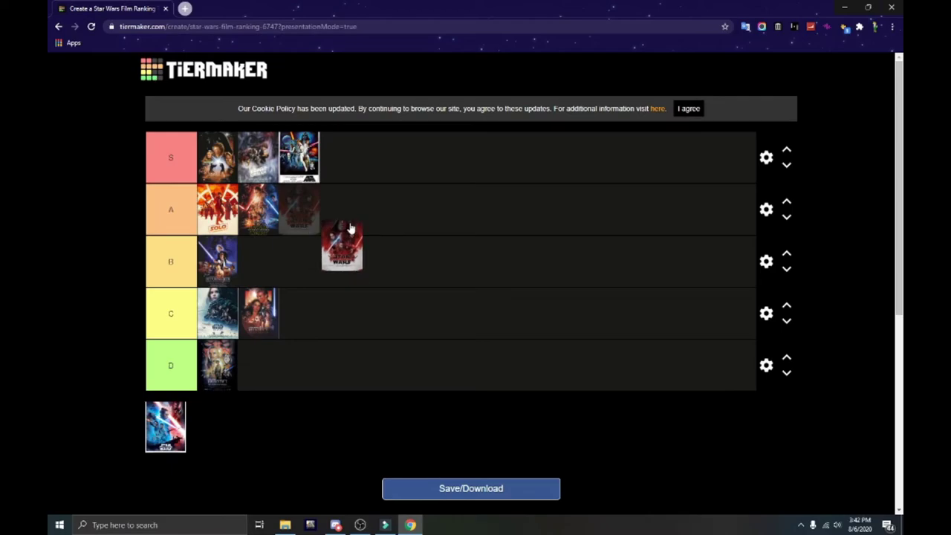
pyautogui.moveTo(351, 229); pyautogui.dragTo(352, 173)
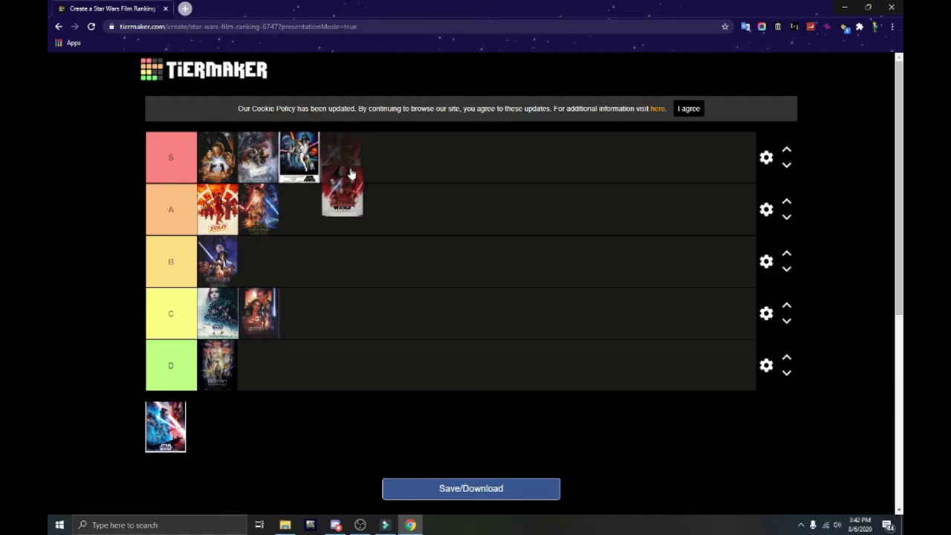
pyautogui.moveTo(352, 174); pyautogui.dragTo(343, 247)
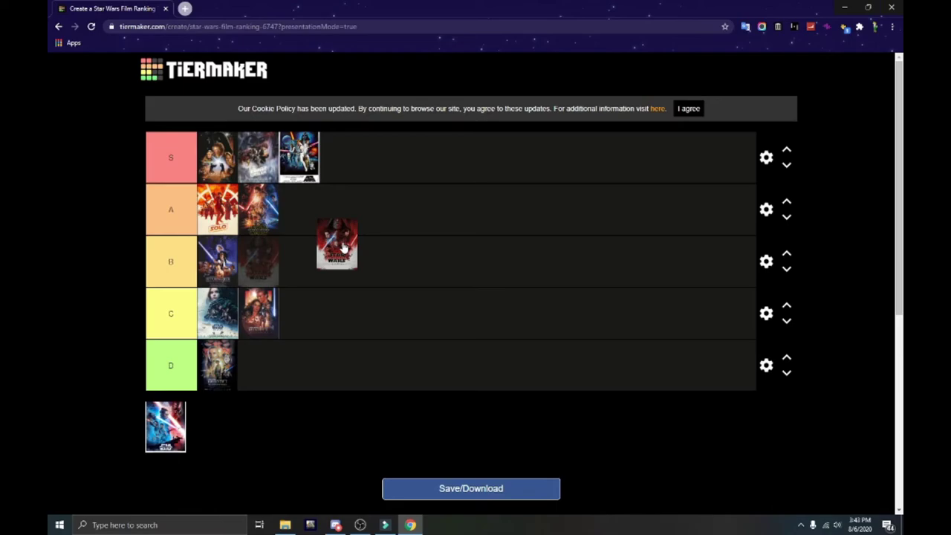
pyautogui.moveTo(343, 247); pyautogui.dragTo(375, 246)
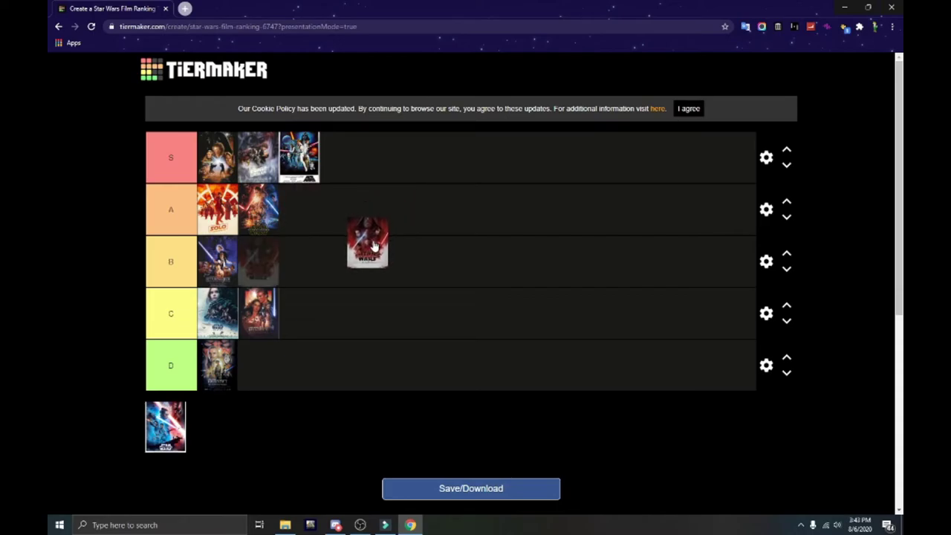
pyautogui.moveTo(376, 246)
pyautogui.mouseDown()
pyautogui.moveTo(421, 187)
pyautogui.moveTo(364, 276)
pyautogui.moveTo(376, 228)
pyautogui.moveTo(347, 260)
pyautogui.moveTo(375, 234)
pyautogui.mouseUp()
pyautogui.moveTo(375, 233); pyautogui.dragTo(446, 279)
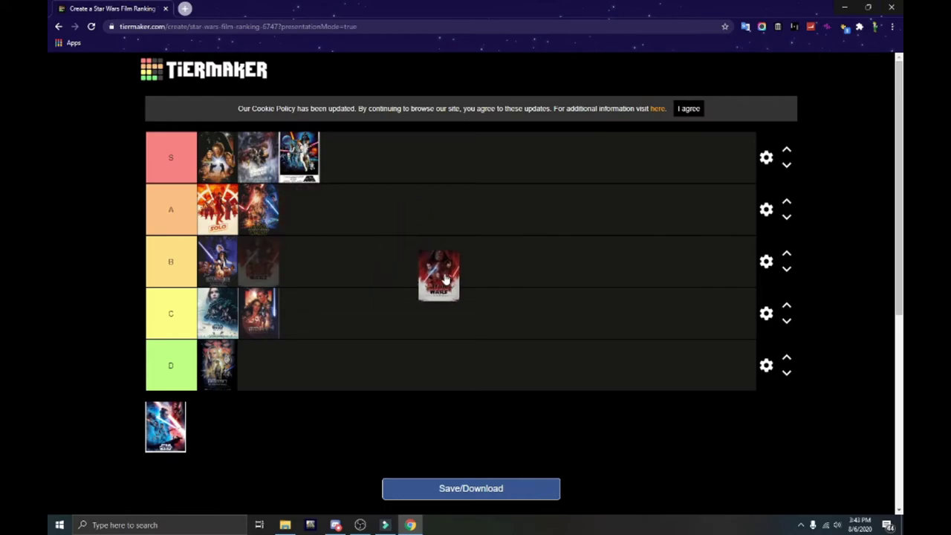
pyautogui.moveTo(445, 278); pyautogui.dragTo(338, 216)
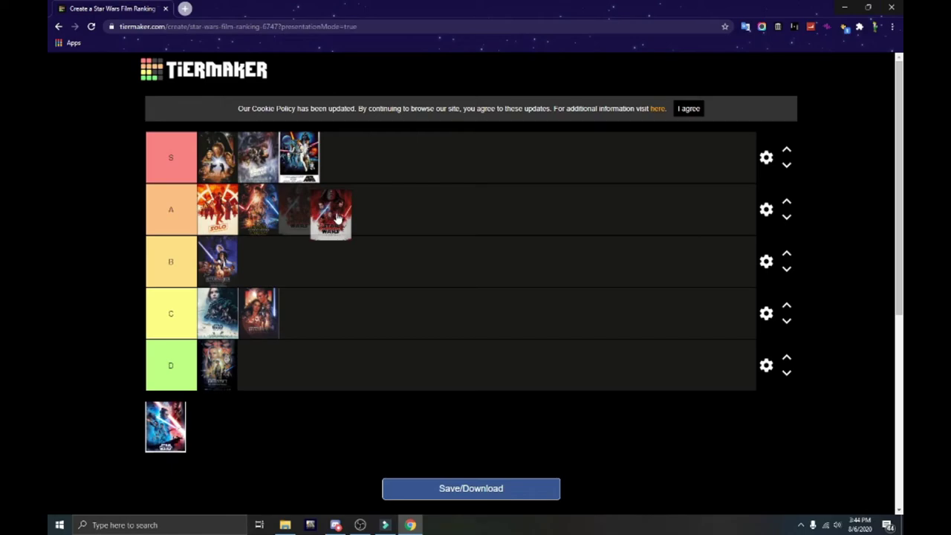
pyautogui.moveTo(338, 216); pyautogui.dragTo(386, 220)
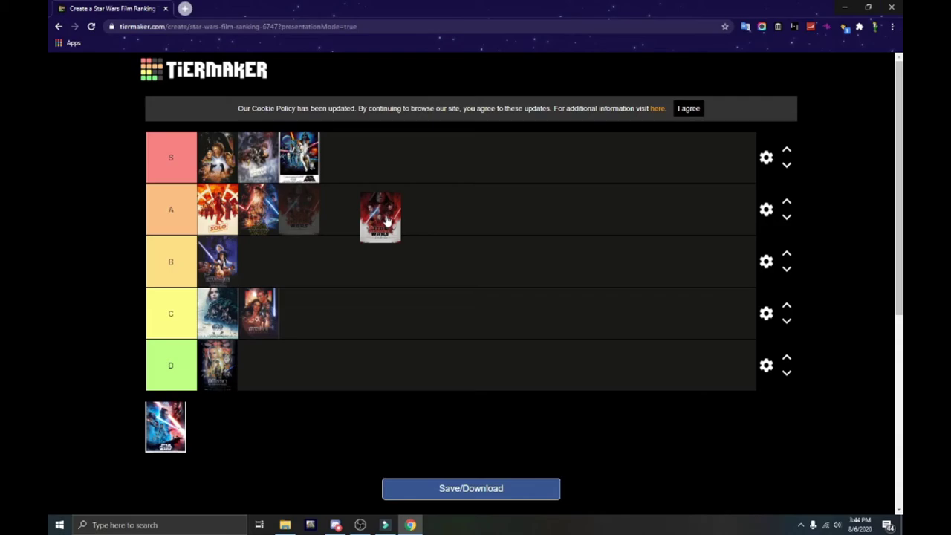
pyautogui.moveTo(386, 221); pyautogui.dragTo(385, 215)
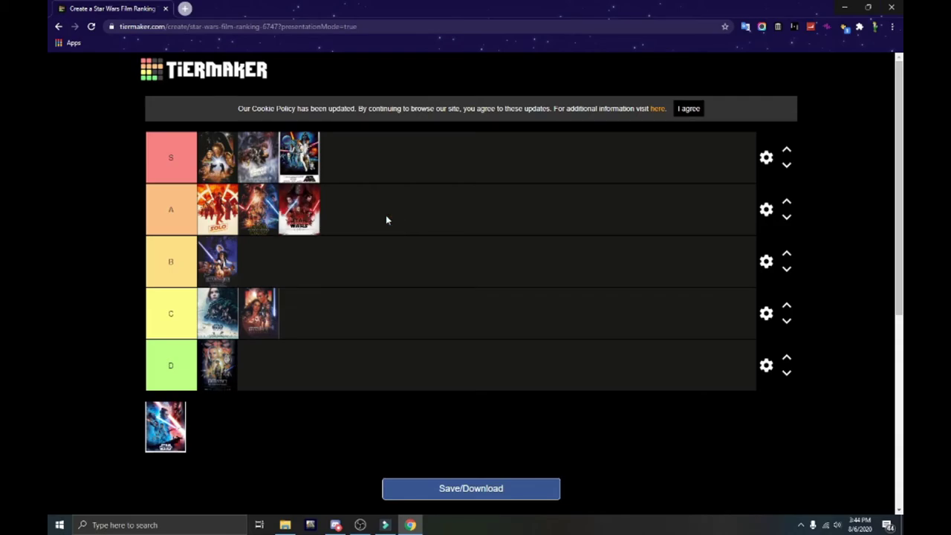
pyautogui.moveTo(318, 213); pyautogui.dragTo(289, 268)
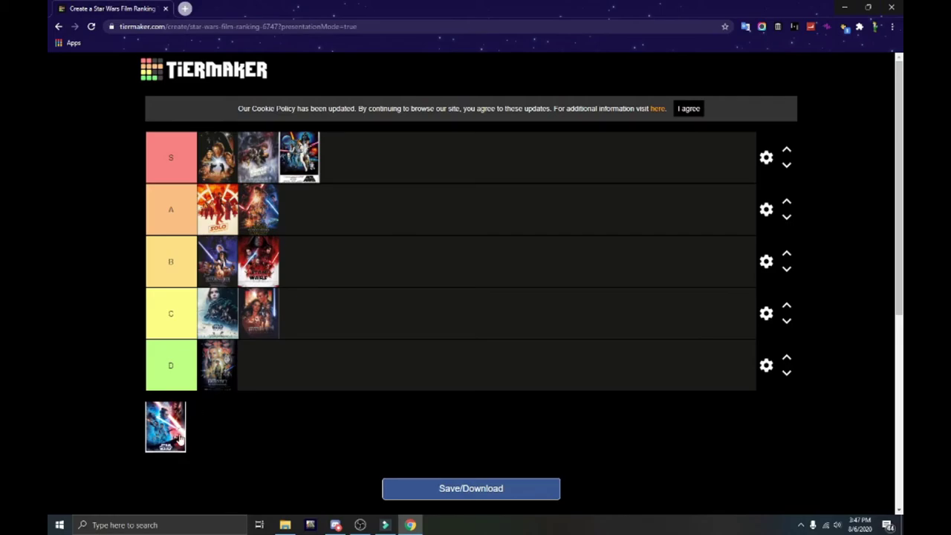
# Step: Place The Rise of Skywalker in the A tier after The Force Awakens, trying it in the C and S tiers as well
pyautogui.moveTo(175, 437); pyautogui.dragTo(217, 437)
pyautogui.moveTo(255, 370); pyautogui.dragTo(402, 156)
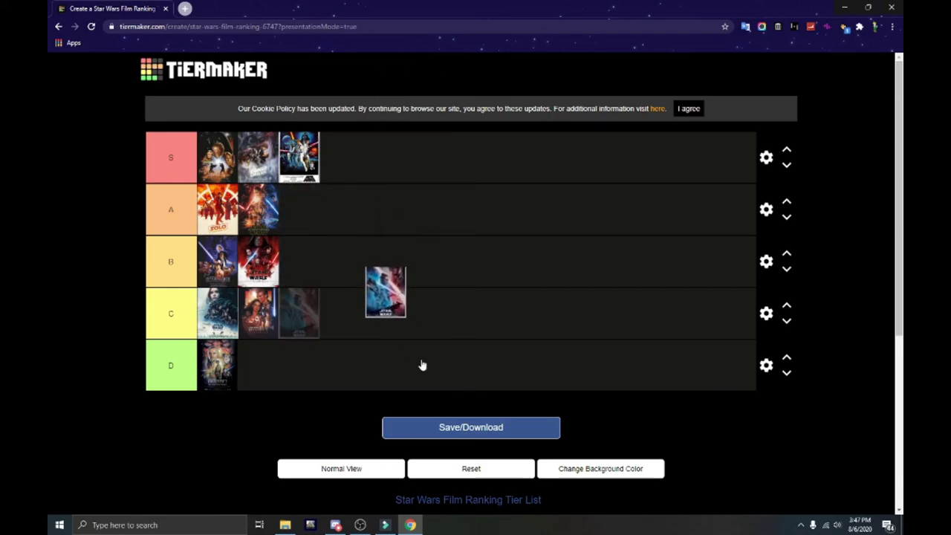
pyautogui.moveTo(421, 365); pyautogui.dragTo(483, 186)
pyautogui.rightClick(484, 186)
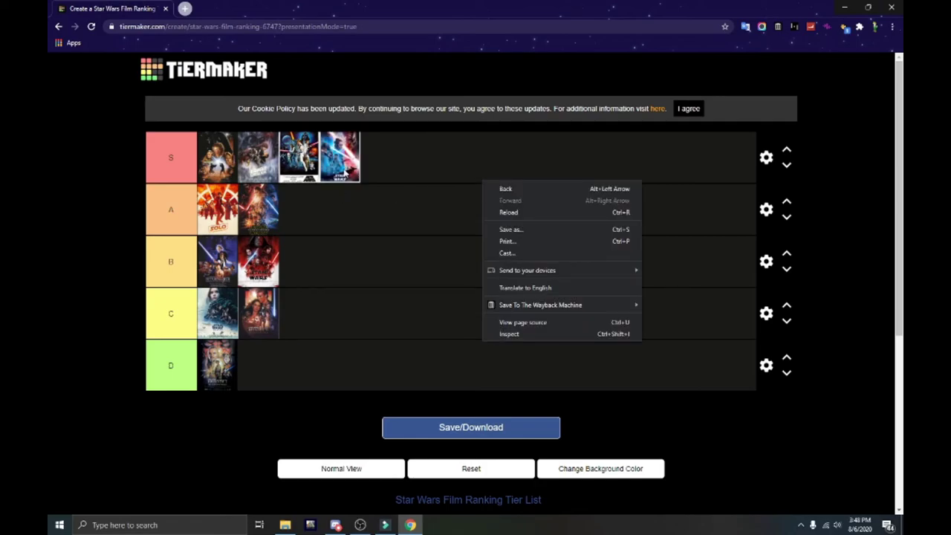
pyautogui.moveTo(345, 174); pyautogui.dragTo(480, 227)
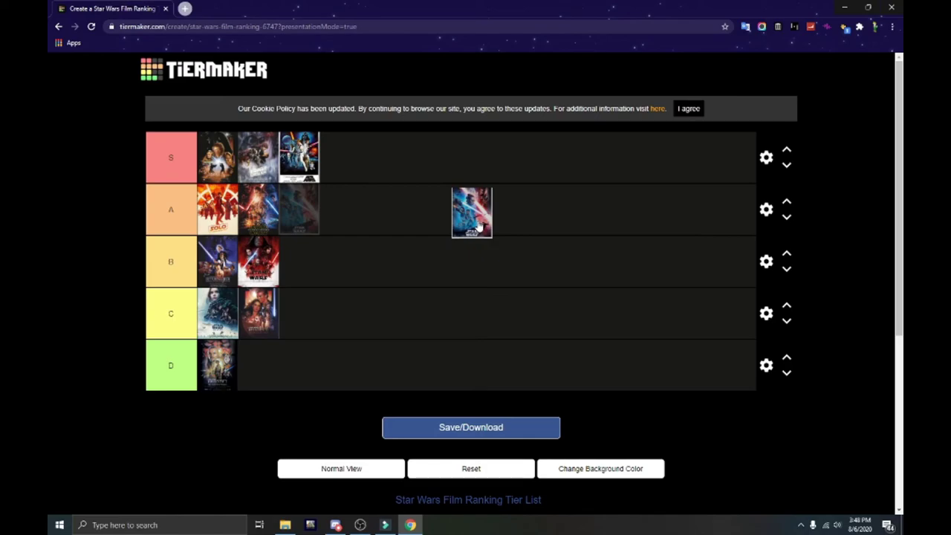
pyautogui.moveTo(479, 226)
pyautogui.mouseDown()
pyautogui.moveTo(471, 247)
pyautogui.moveTo(481, 227)
pyautogui.mouseUp()
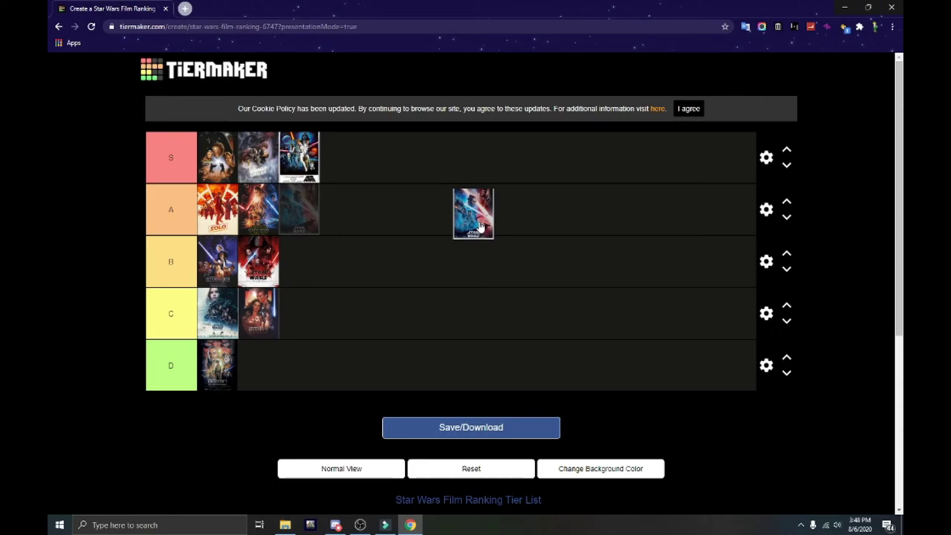
pyautogui.moveTo(481, 227); pyautogui.dragTo(399, 237)
pyautogui.moveTo(399, 236); pyautogui.dragTo(473, 207)
pyautogui.moveTo(472, 207); pyautogui.dragTo(418, 229)
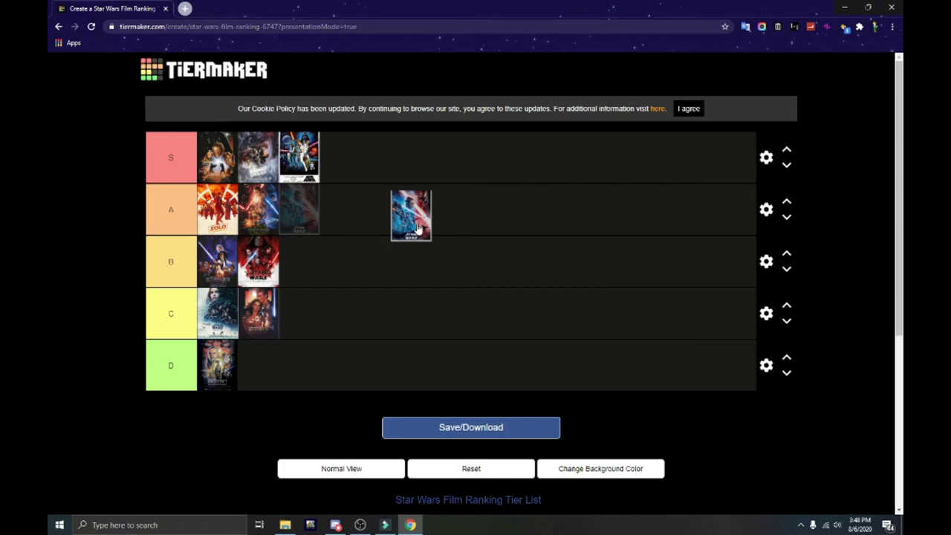
pyautogui.moveTo(418, 229); pyautogui.dragTo(418, 229)
pyautogui.moveTo(419, 229); pyautogui.dragTo(305, 225)
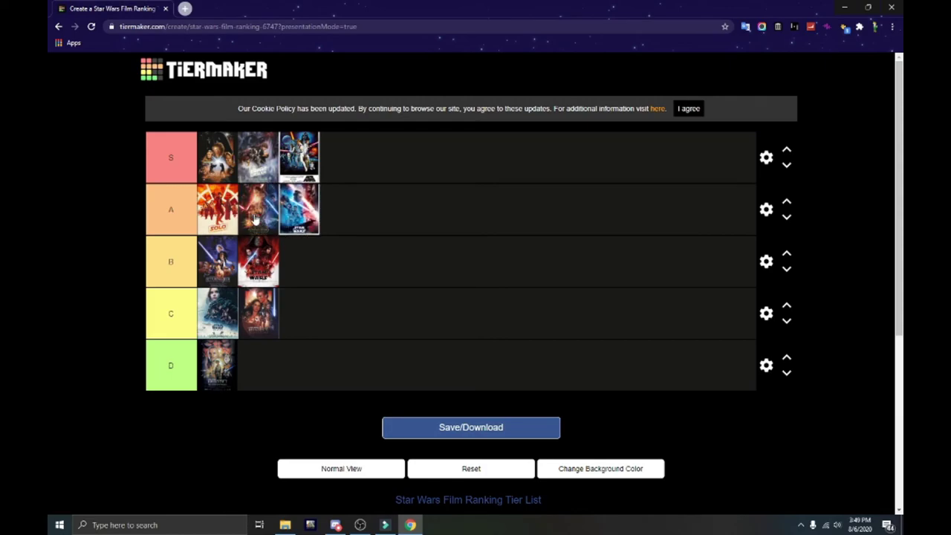
# Step: Move The Rise of Skywalker to the front of the A tier, ahead of Solo
pyautogui.moveTo(287, 227)
pyautogui.mouseDown()
pyautogui.moveTo(288, 216)
pyautogui.moveTo(223, 212)
pyautogui.moveTo(297, 223)
pyautogui.mouseUp()
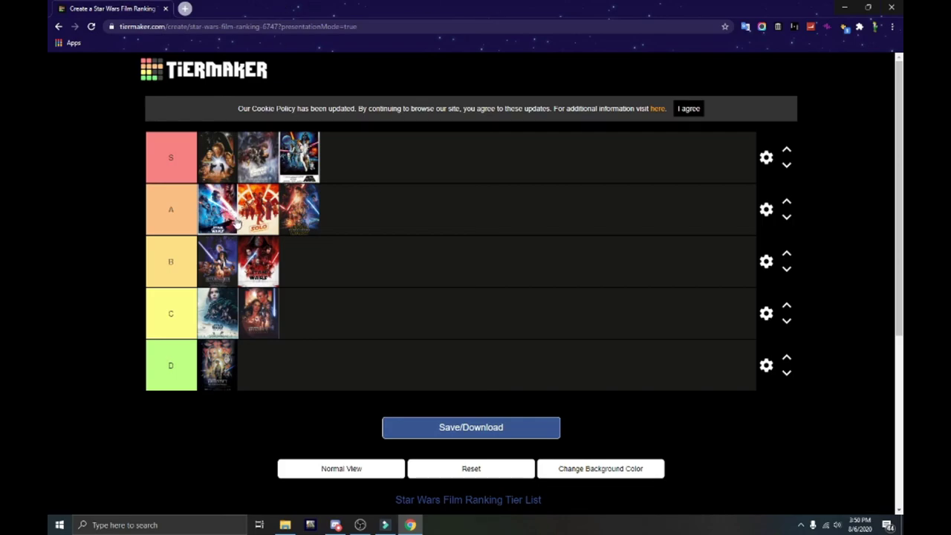
pyautogui.moveTo(215, 209); pyautogui.dragTo(214, 209)
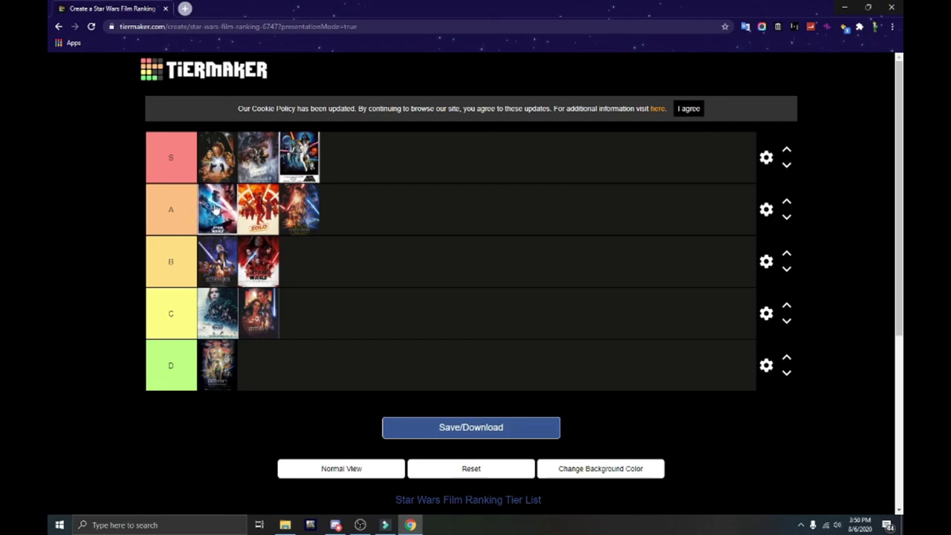